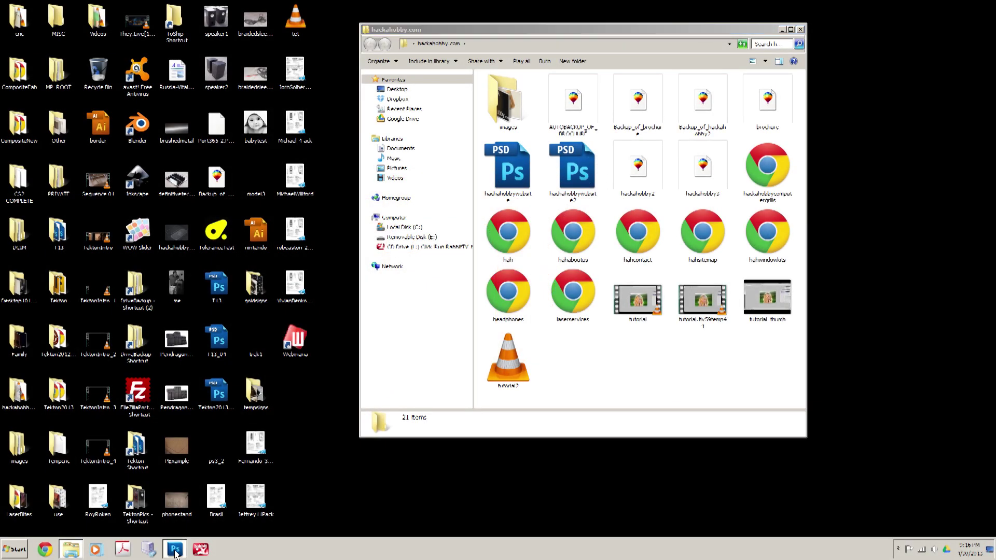
# Bring the Photoshop window showing the girl's full-colour photo to the front.
pyautogui.click(176, 550)
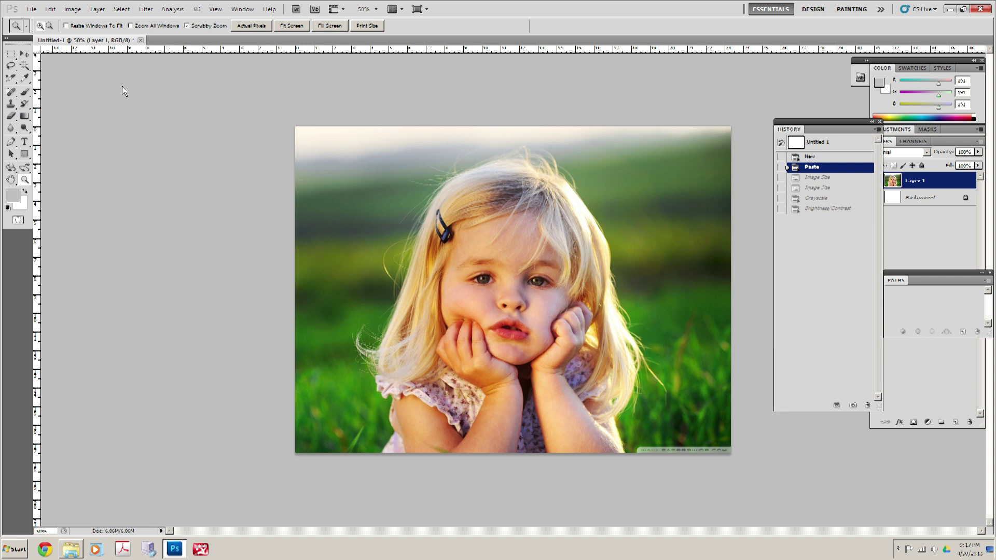
pyautogui.click(71, 11)
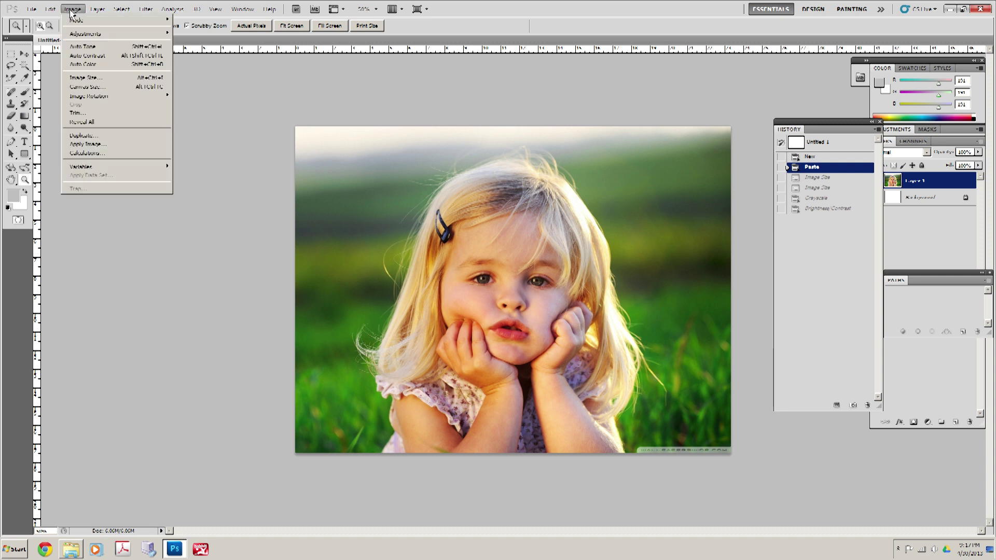
# Set the document width to 7 inches without resampling (5.25 in high, 240 ppi), then re-enable resampling.
pyautogui.click(101, 78)
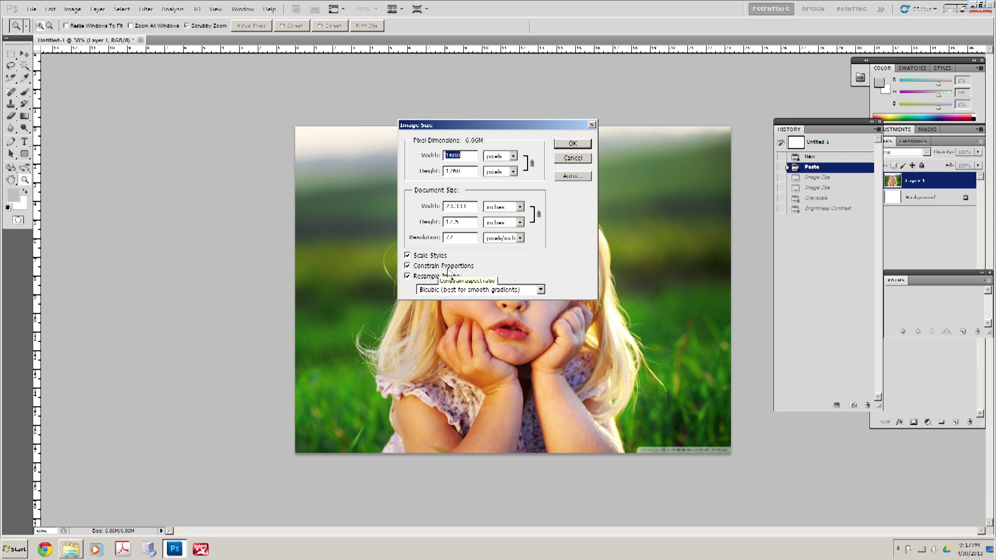
pyautogui.click(407, 277)
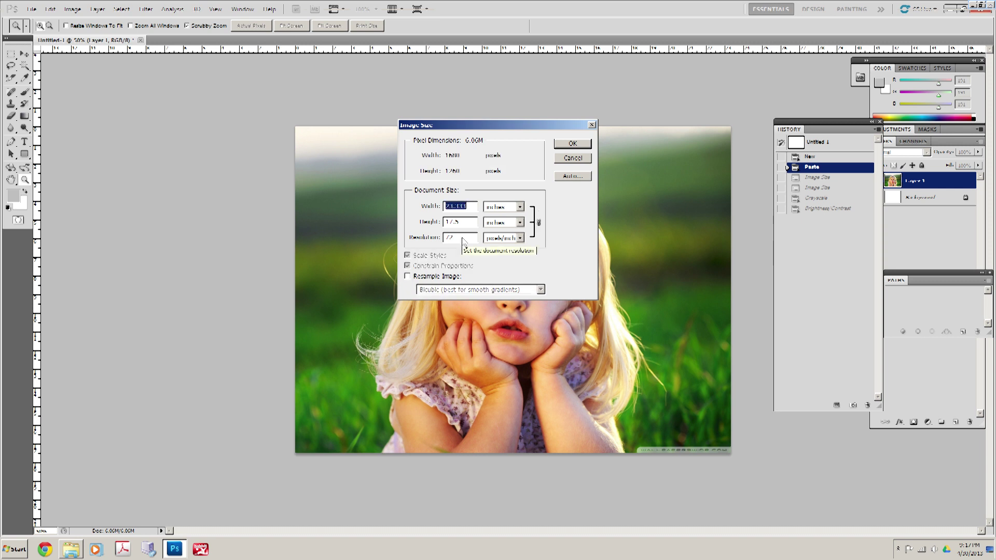
pyautogui.write('7')
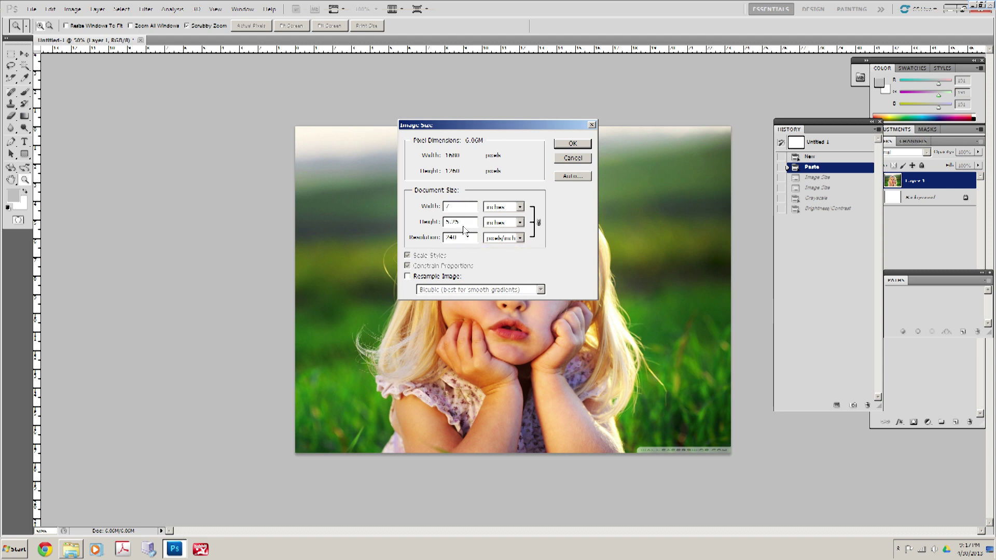
pyautogui.click(414, 278)
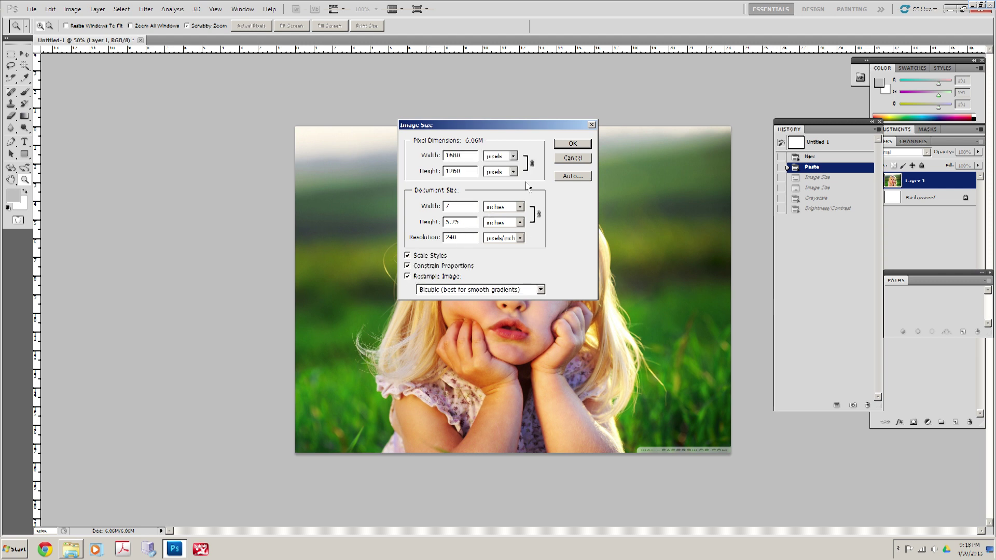
pyautogui.click(573, 147)
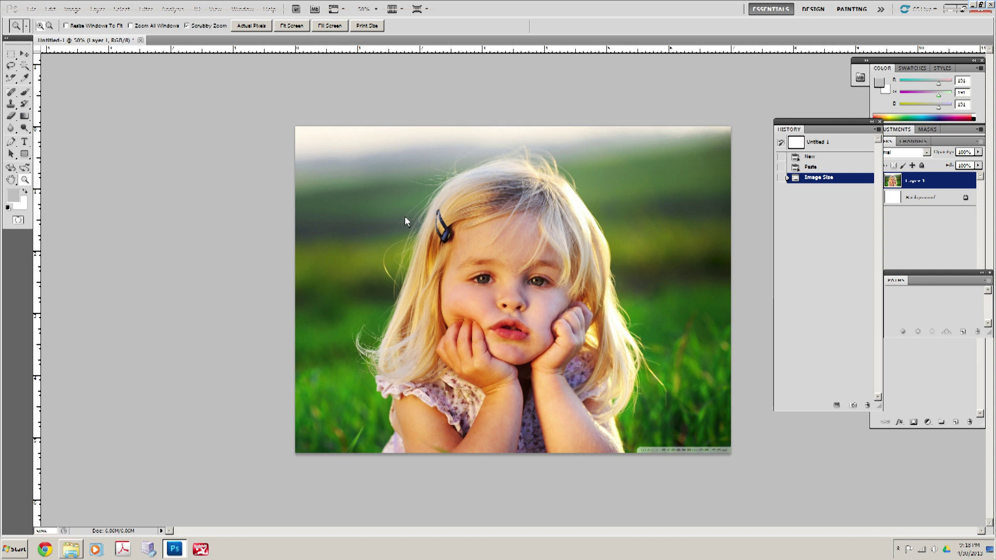
# Resample the image to 140 pixels/inch, shrinking the pixel data from 6.0M to 2.0M.
pyautogui.click(72, 10)
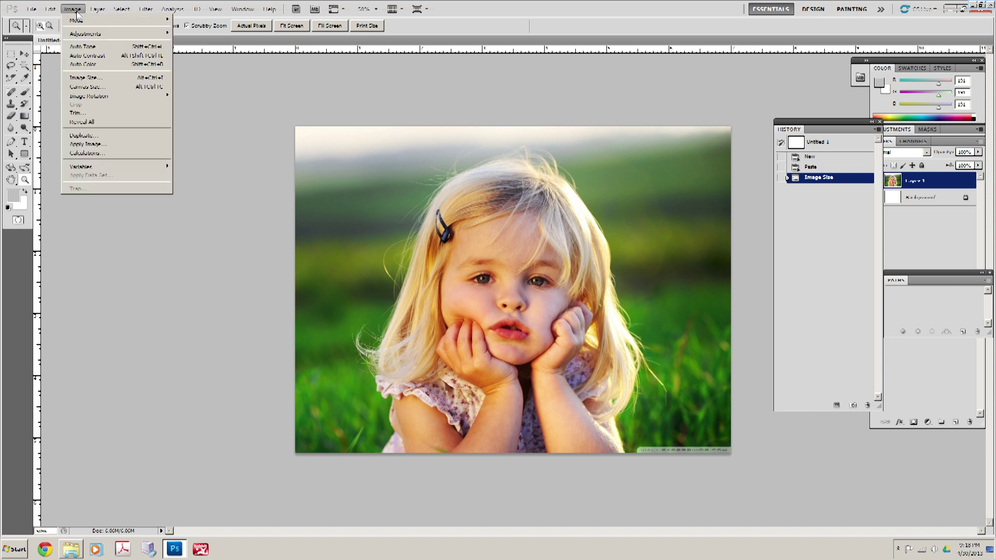
pyautogui.click(94, 78)
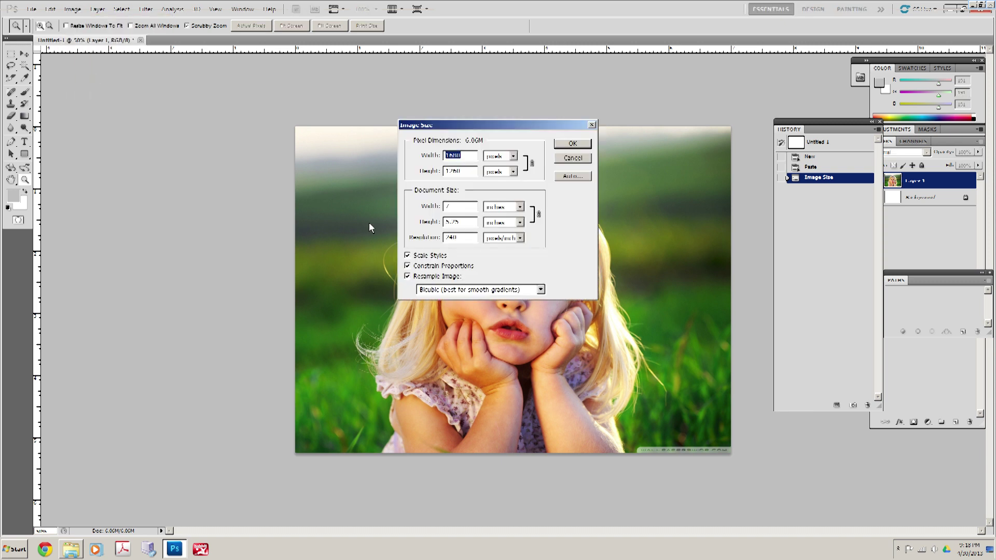
pyautogui.doubleClick(463, 238)
pyautogui.write('14')
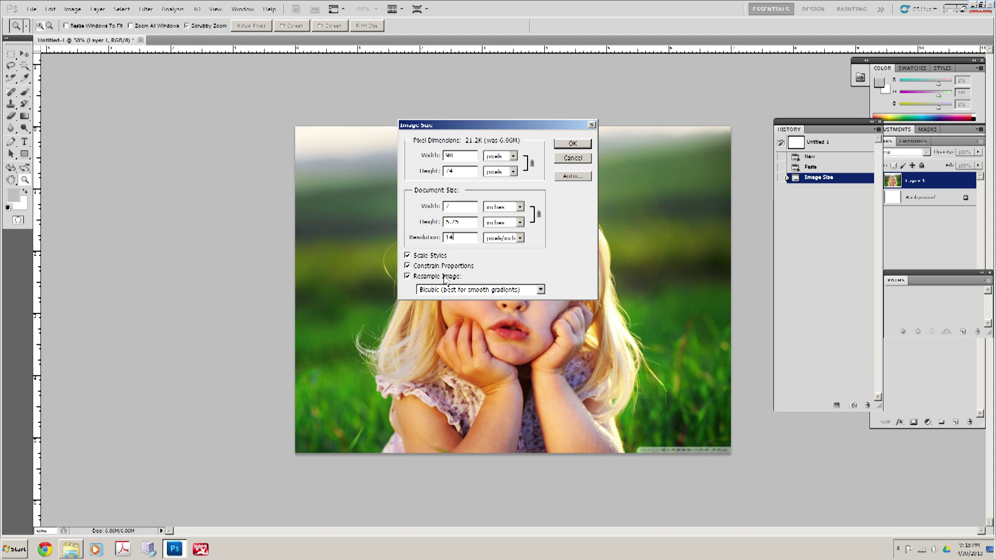
pyautogui.write('0')
pyautogui.click(572, 145)
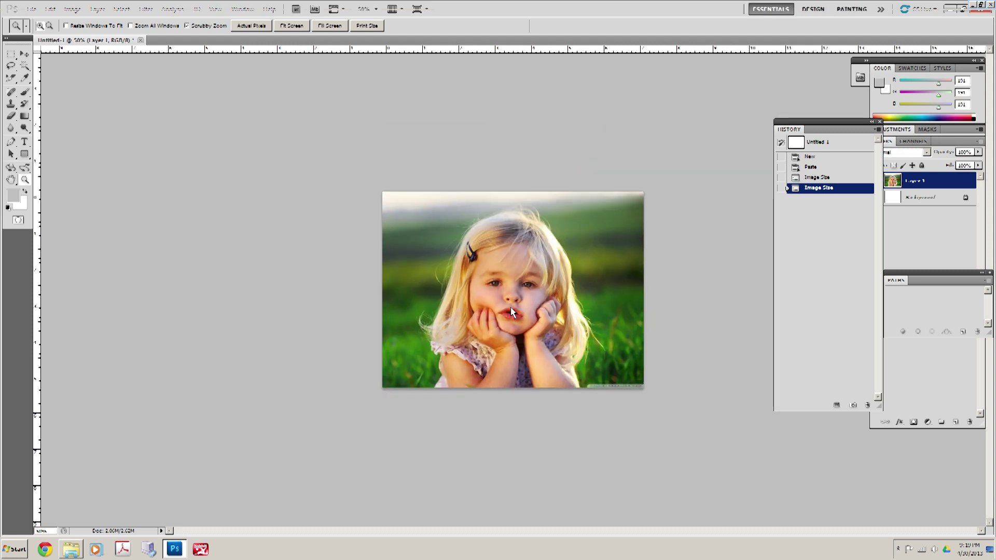
pyautogui.click(510, 311)
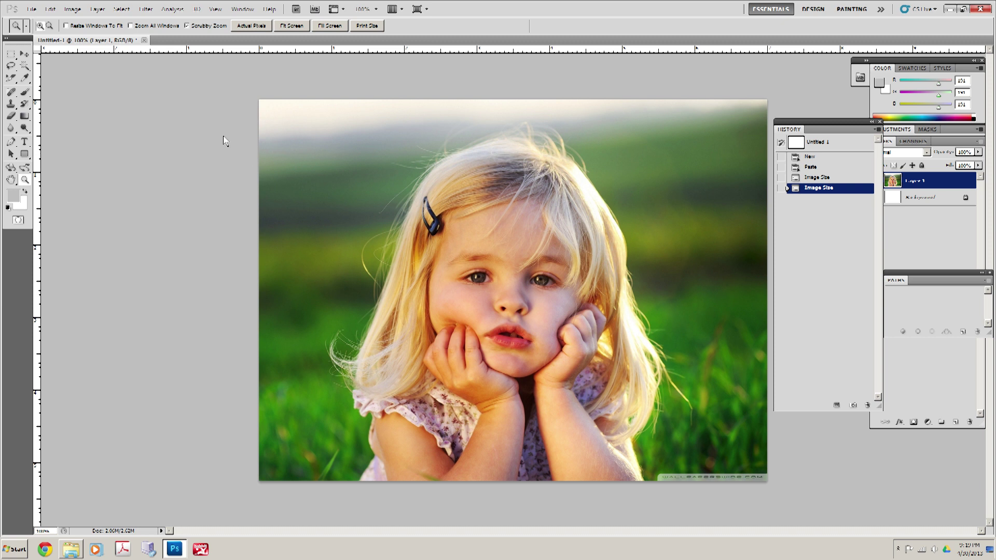
# Convert the image to Grayscale mode, flattening the layers and discarding colour information.
pyautogui.click(75, 12)
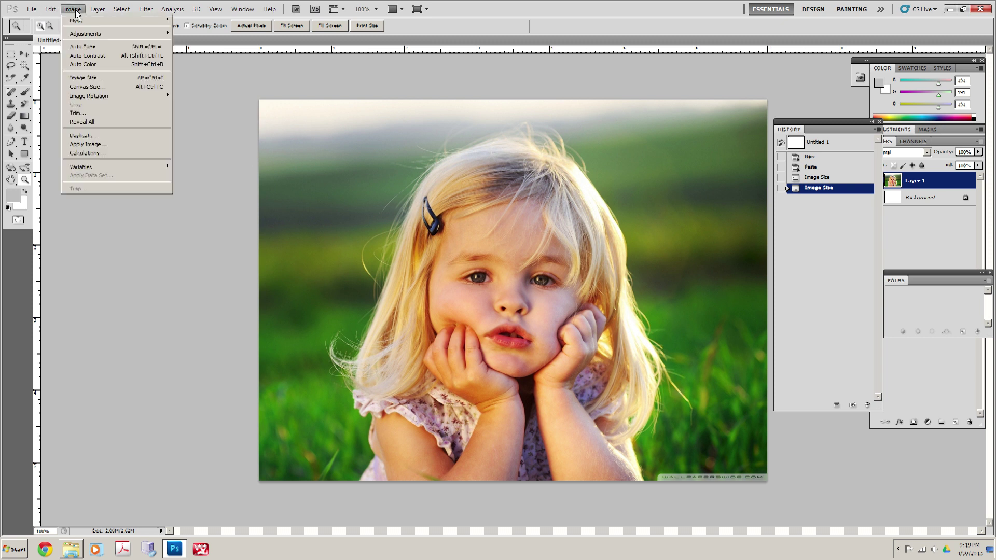
pyautogui.moveTo(87, 37)
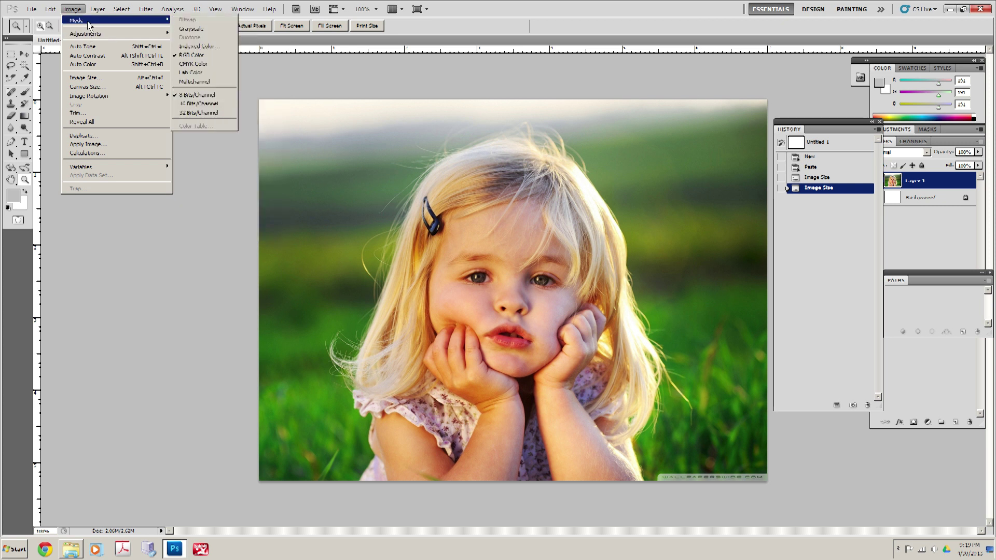
pyautogui.click(191, 29)
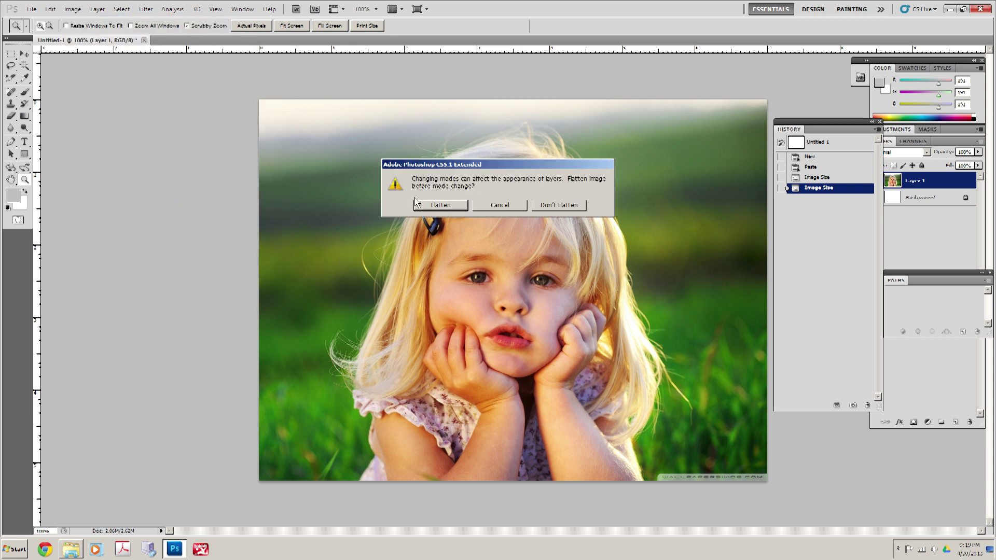
pyautogui.click(430, 207)
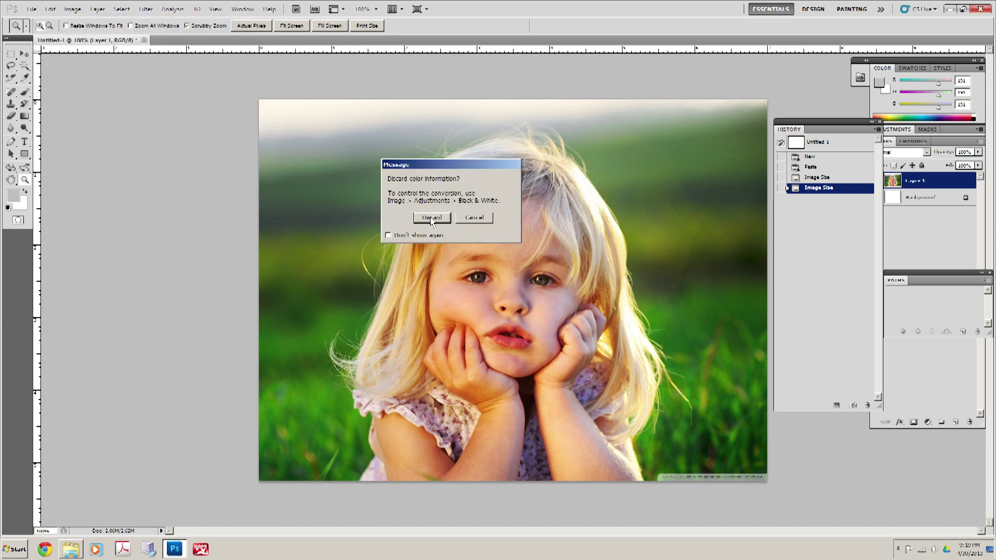
pyautogui.click(431, 219)
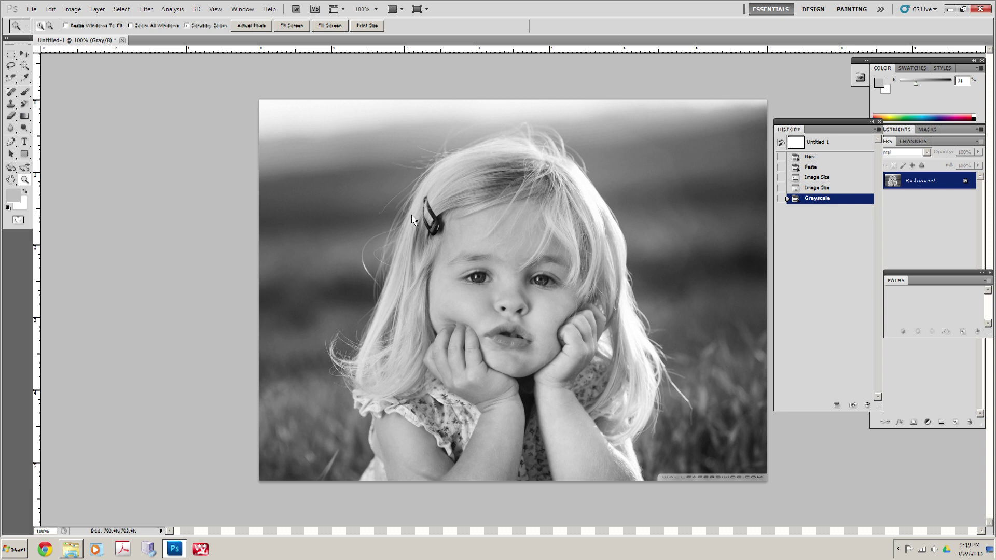
pyautogui.click(72, 8)
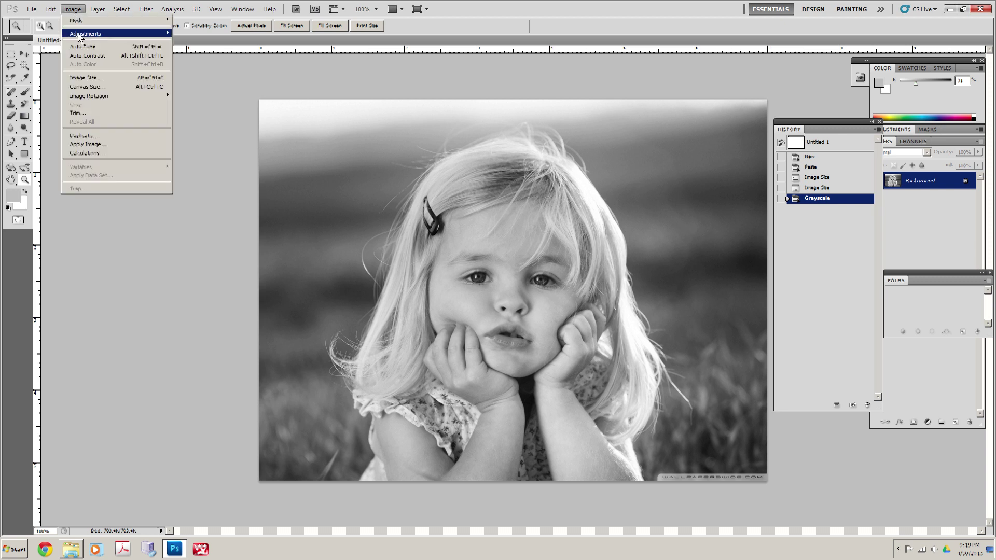
# Apply Brightness/Contrast with brightness 30 and contrast 50.
pyautogui.moveTo(80, 35)
pyautogui.click(191, 34)
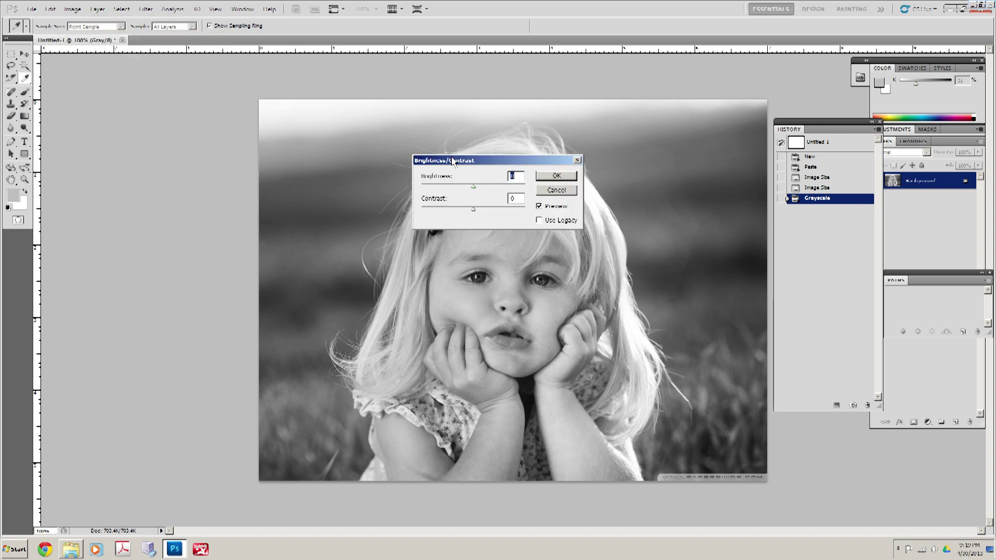
pyautogui.write('30')
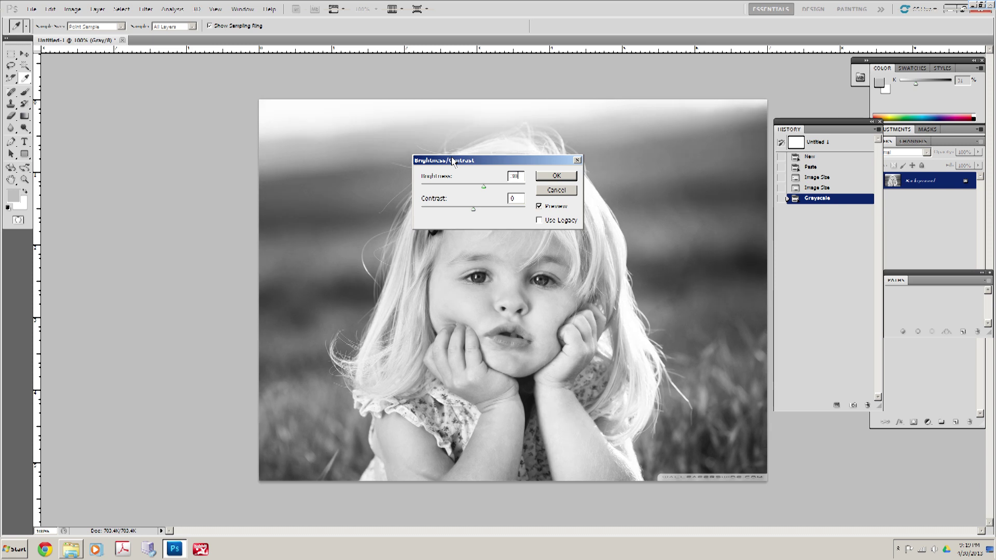
pyautogui.click(520, 200)
pyautogui.write('50')
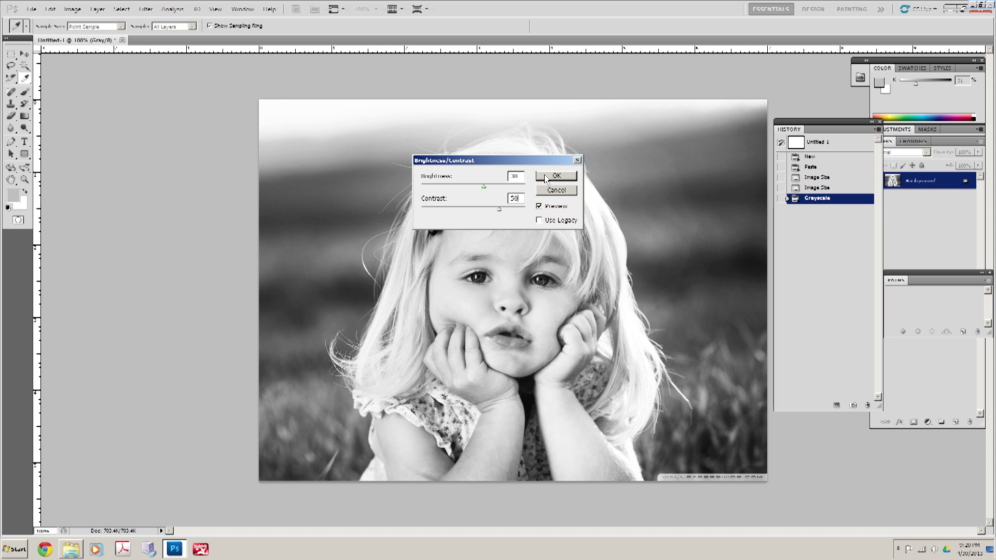
pyautogui.click(545, 177)
pyautogui.press('z')
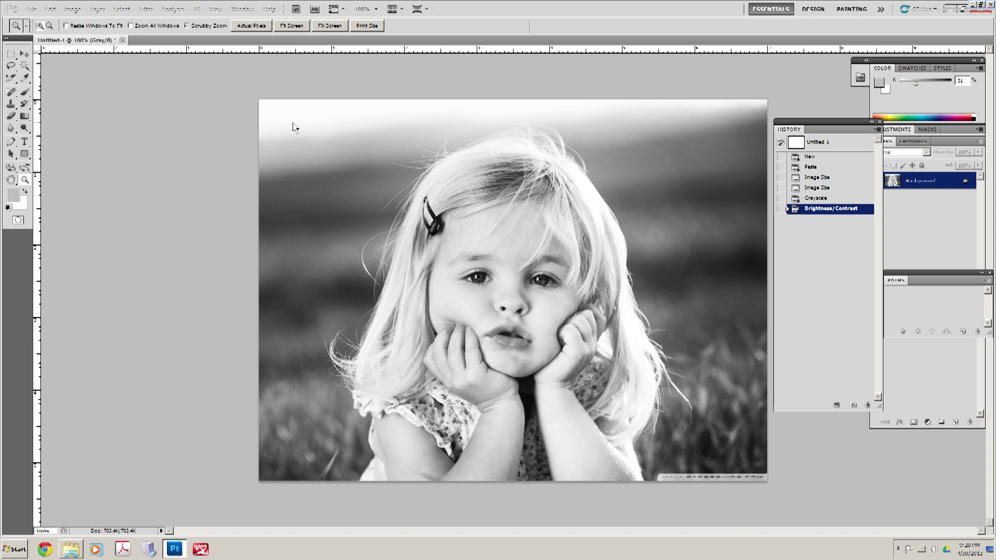
# Apply an Unsharp Mask with 7.7-pixel radius, 215% amount and threshold 0.
pyautogui.click(141, 10)
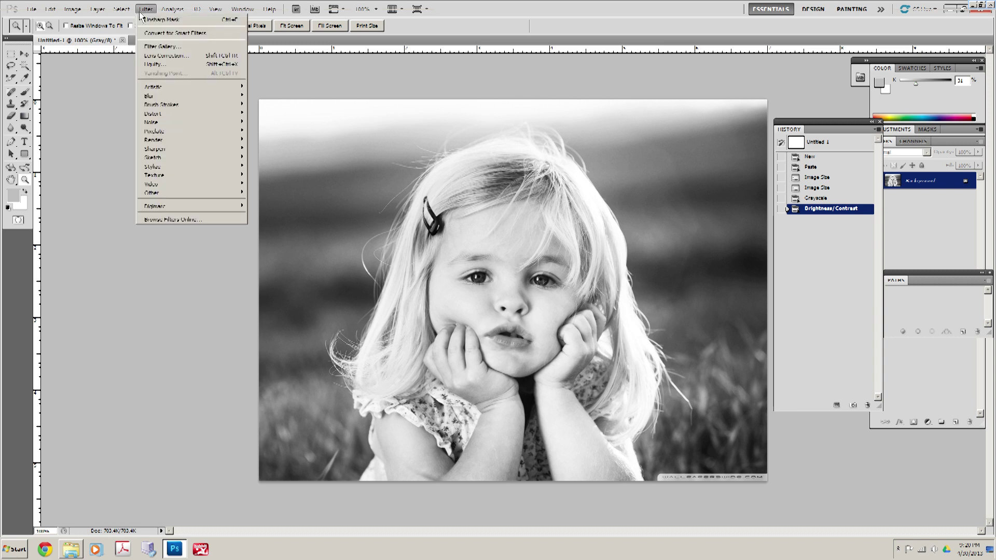
pyautogui.moveTo(228, 148)
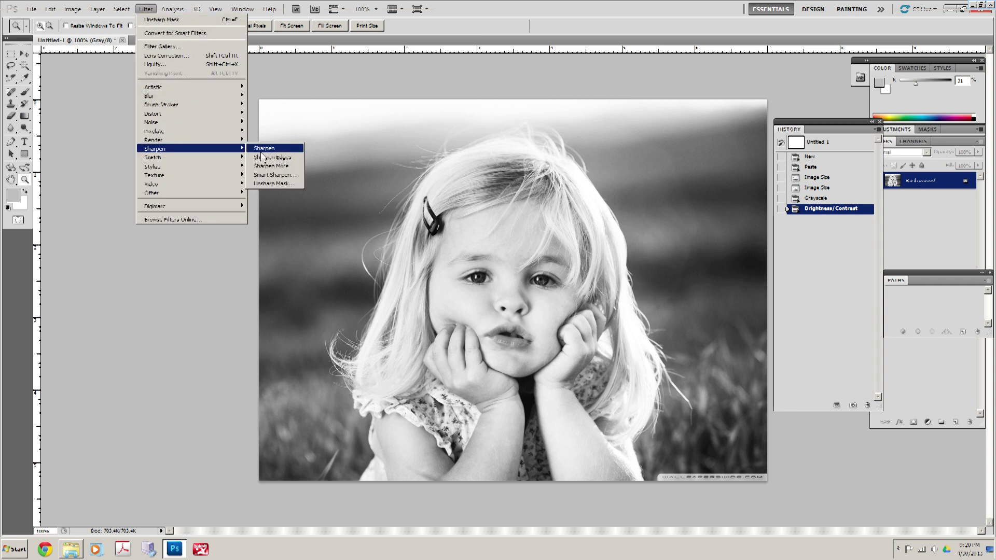
pyautogui.click(274, 183)
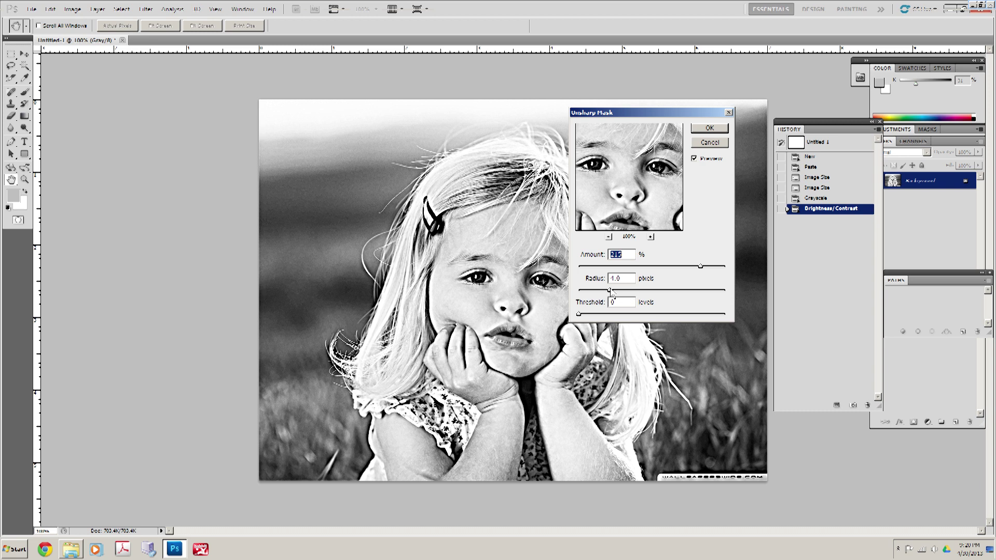
pyautogui.moveTo(610, 290)
pyautogui.mouseDown()
pyautogui.moveTo(630, 301)
pyautogui.moveTo(680, 296)
pyautogui.moveTo(613, 300)
pyautogui.moveTo(609, 291)
pyautogui.mouseUp()
pyautogui.click(715, 133)
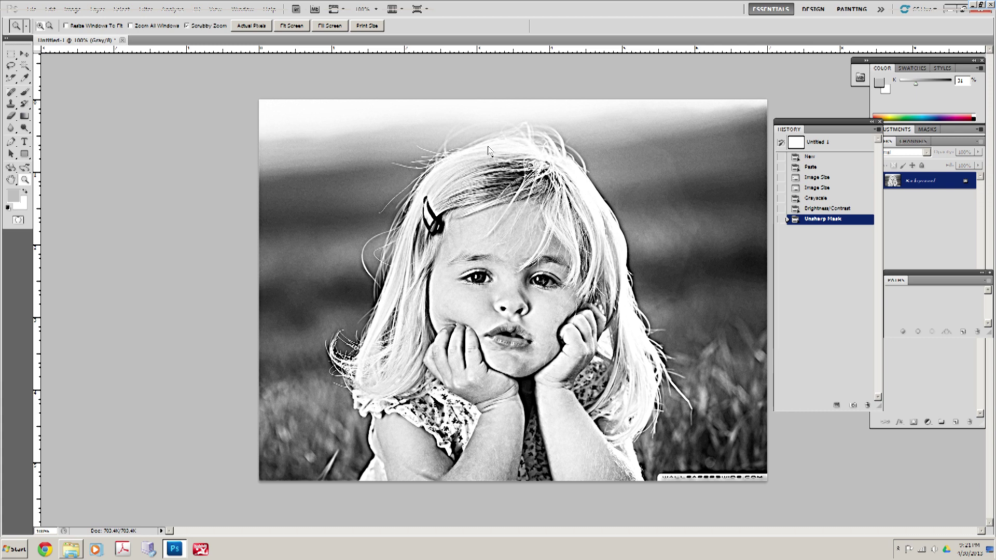
pyautogui.click(71, 9)
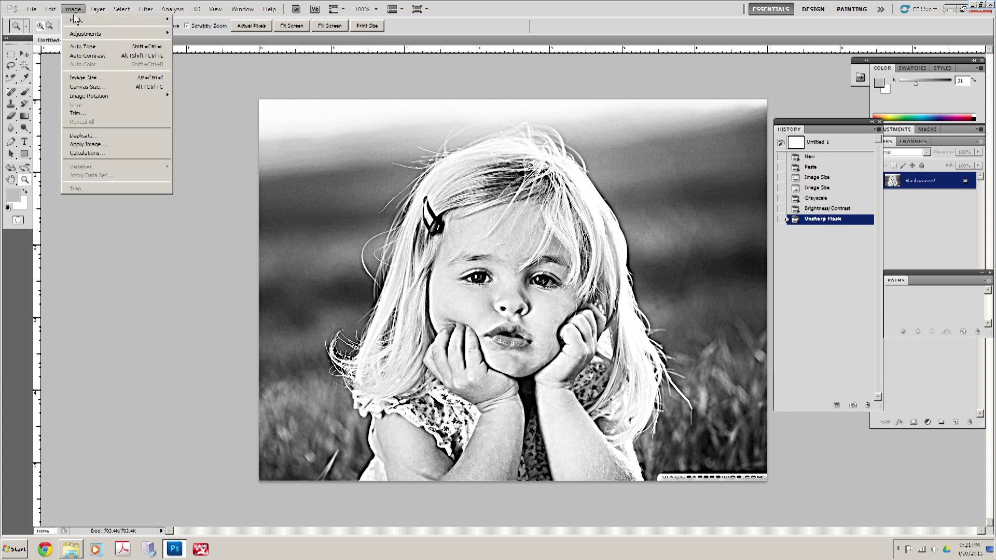
# Convert the image to Bitmap mode at 140 pixels/inch output using Diffusion Dither.
pyautogui.moveTo(77, 21)
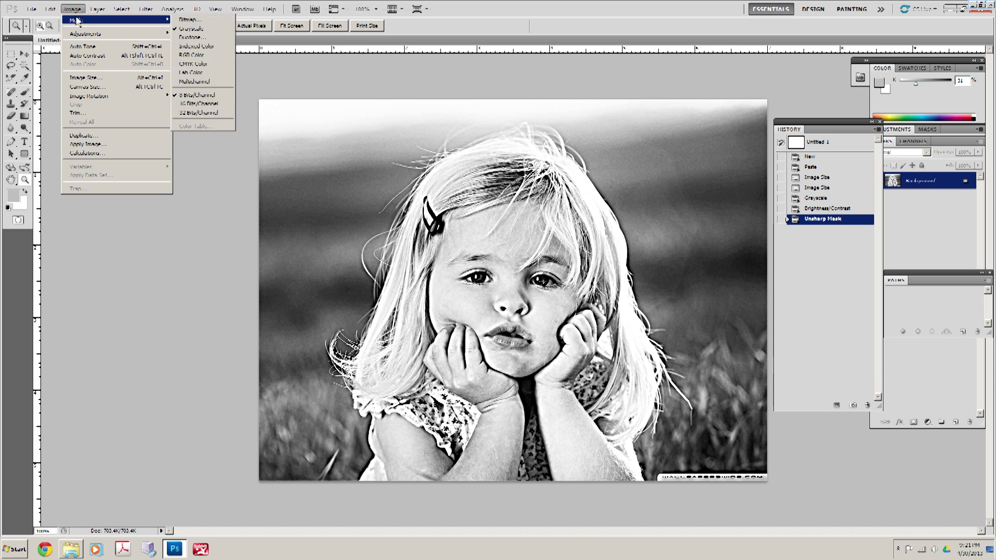
pyautogui.click(179, 20)
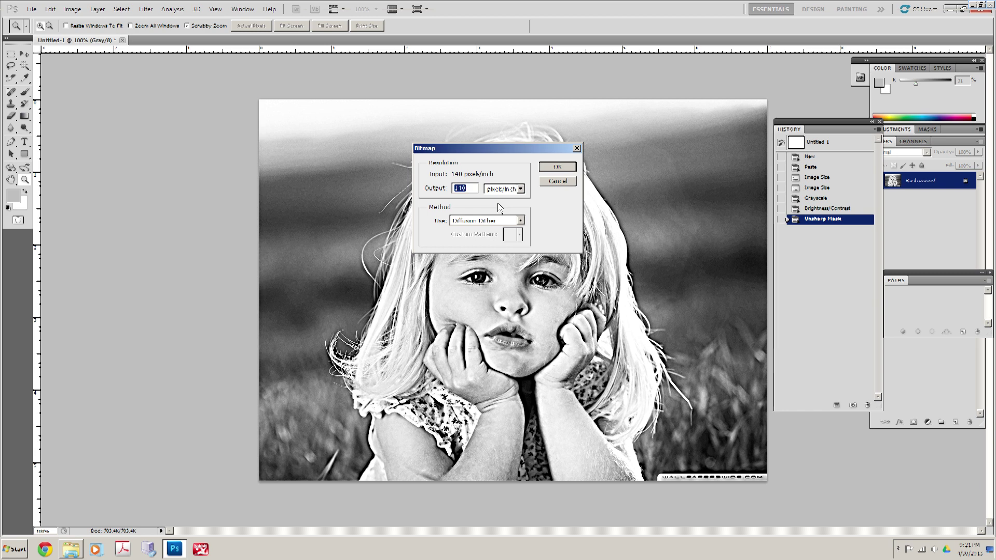
pyautogui.click(520, 221)
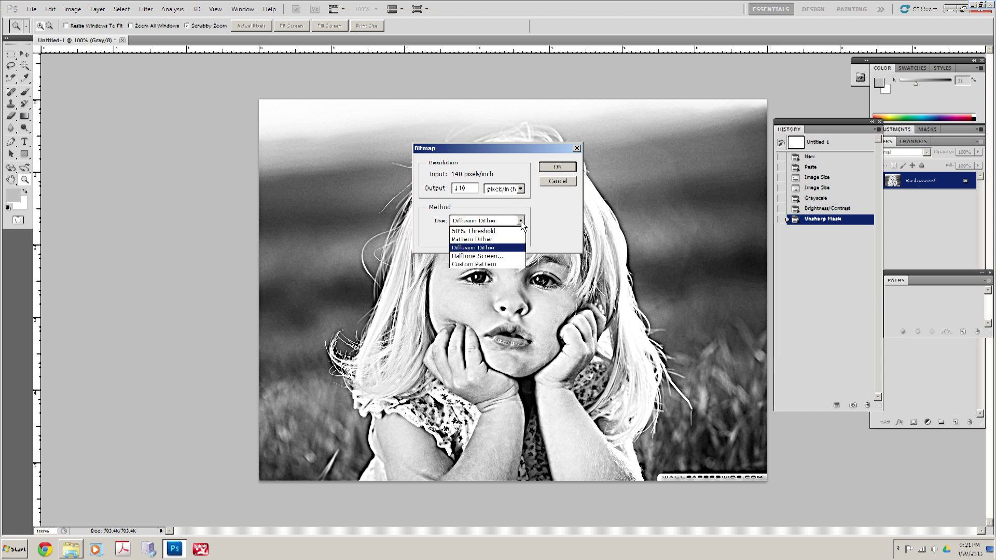
pyautogui.click(501, 250)
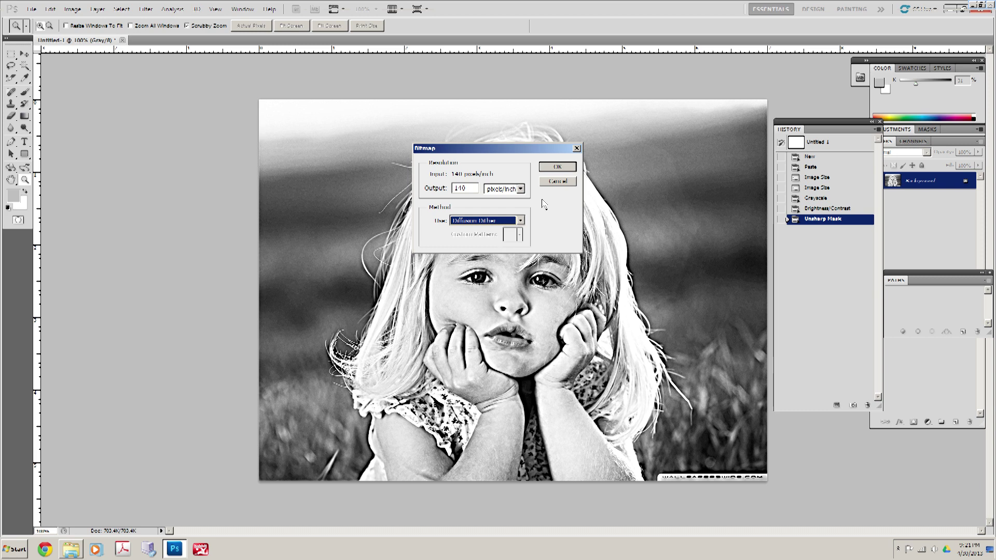
pyautogui.click(556, 167)
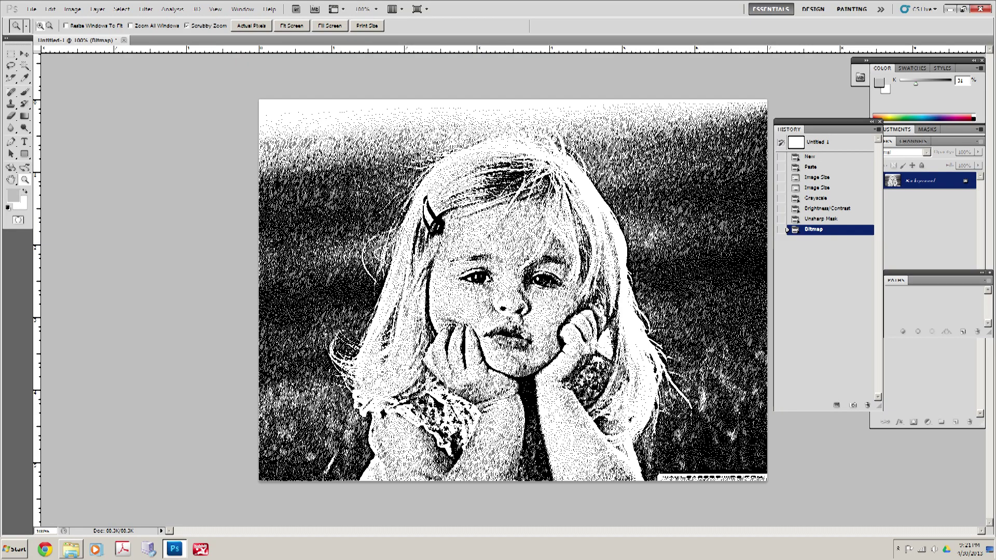
pyautogui.moveTo(517, 294); pyautogui.dragTo(516, 294)
pyautogui.press('alt')
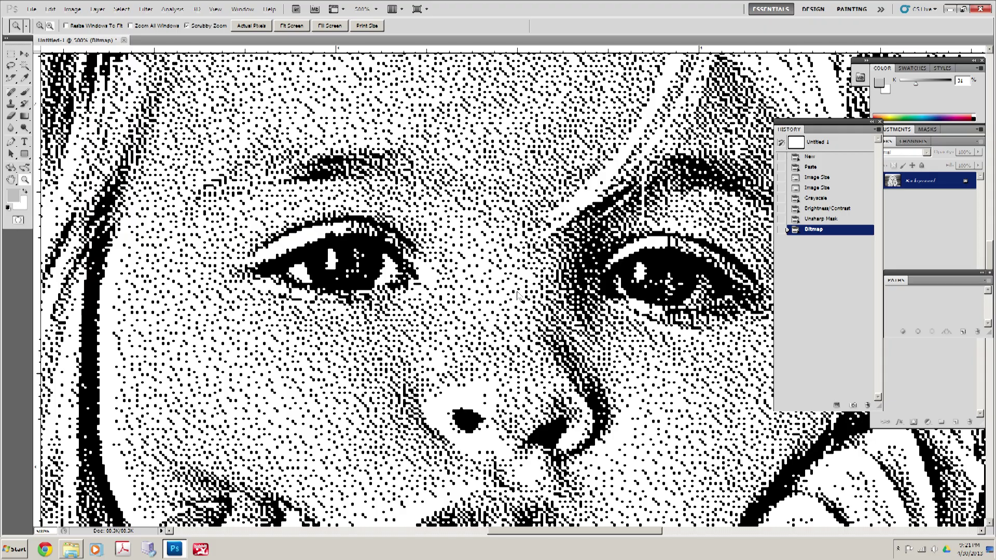
pyautogui.keyDown('alt'); pyautogui.click(517, 294); pyautogui.keyUp('alt')
pyautogui.moveTo(519, 296); pyautogui.dragTo(496, 267)
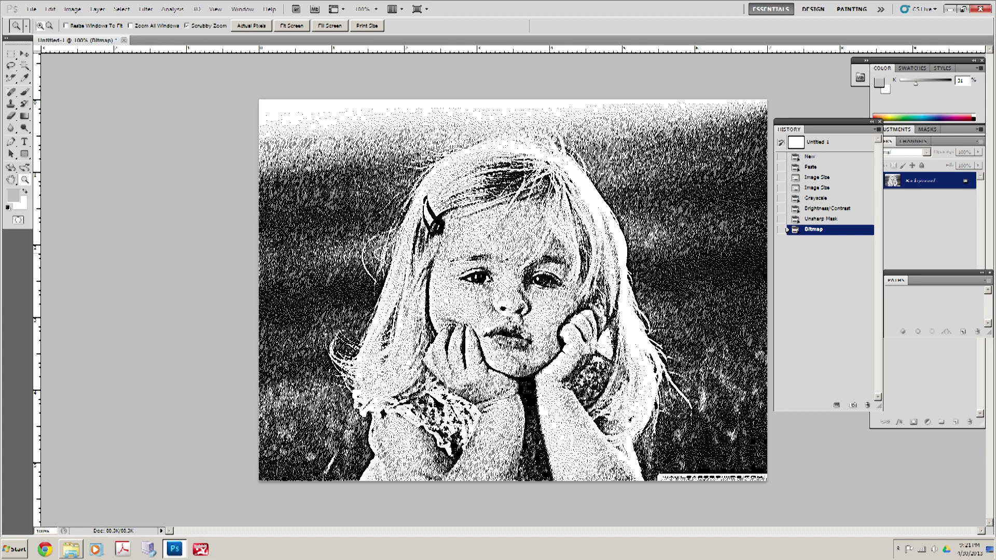
pyautogui.press('alt')
pyautogui.keyDown('alt'); pyautogui.click(506, 262); pyautogui.keyUp('alt')
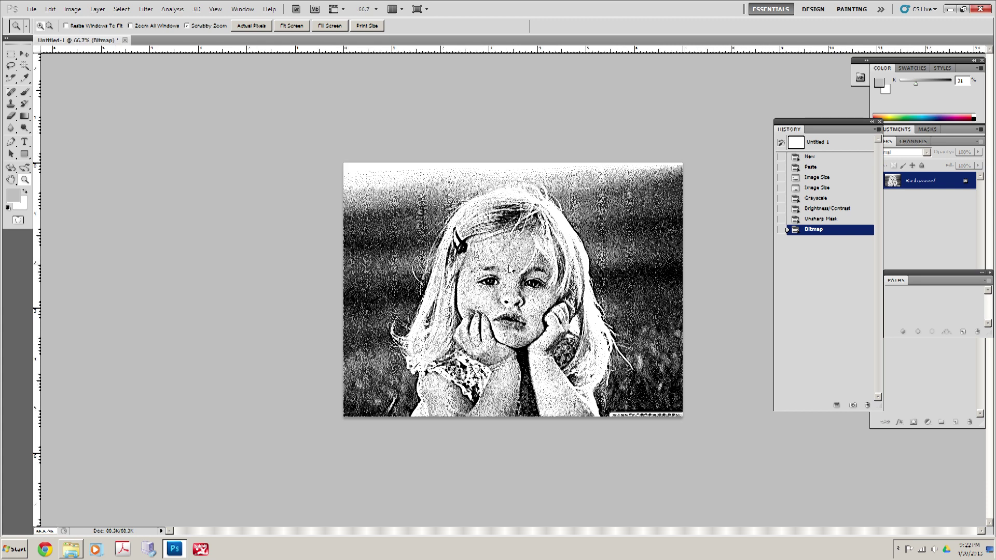